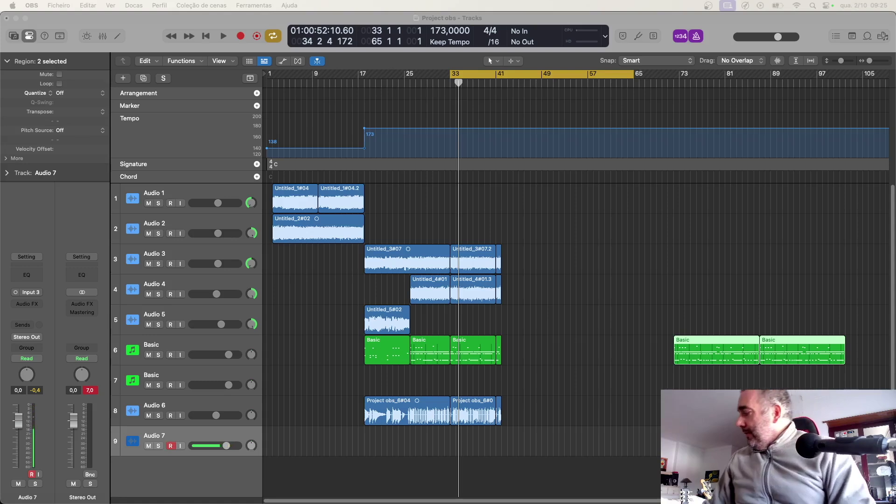
key(alt+super+r)
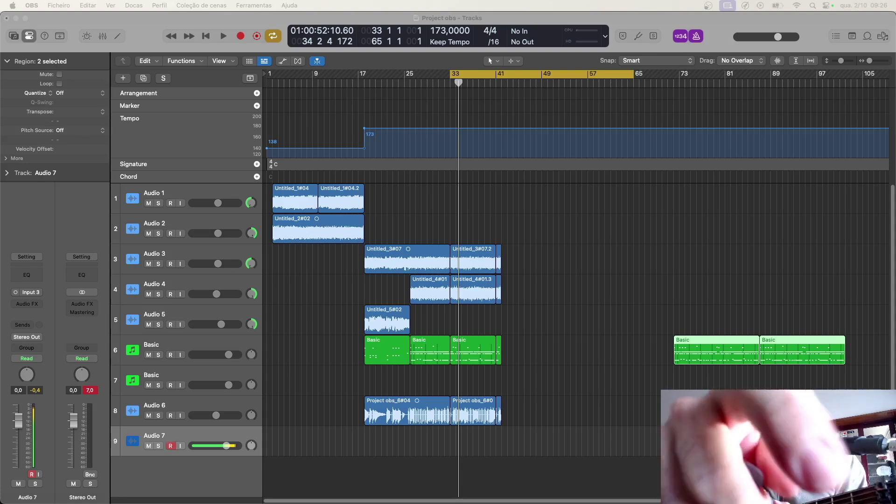
key(ctrl+r)
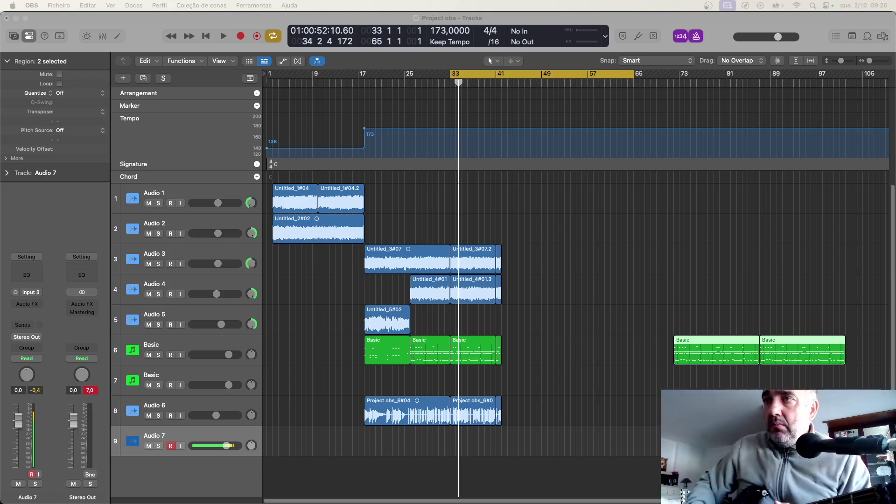
key(ctrl+r)
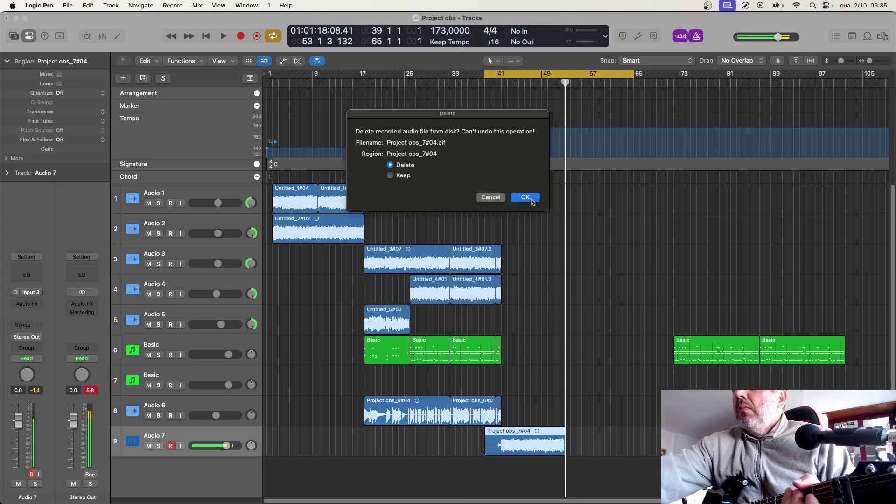
Delete the discarded Audio 7 recording from disk and move the nearer detached Basic region on track 6 to bar 42
click(532, 200)
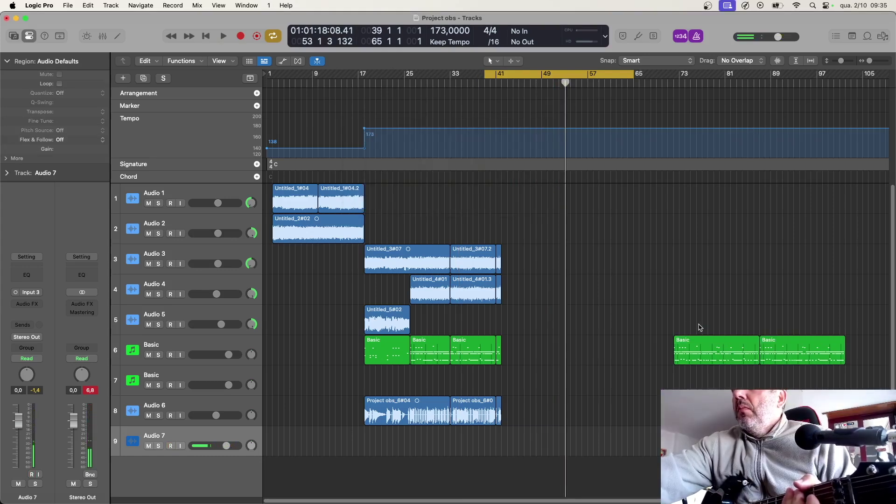
drag(714, 358, 541, 359)
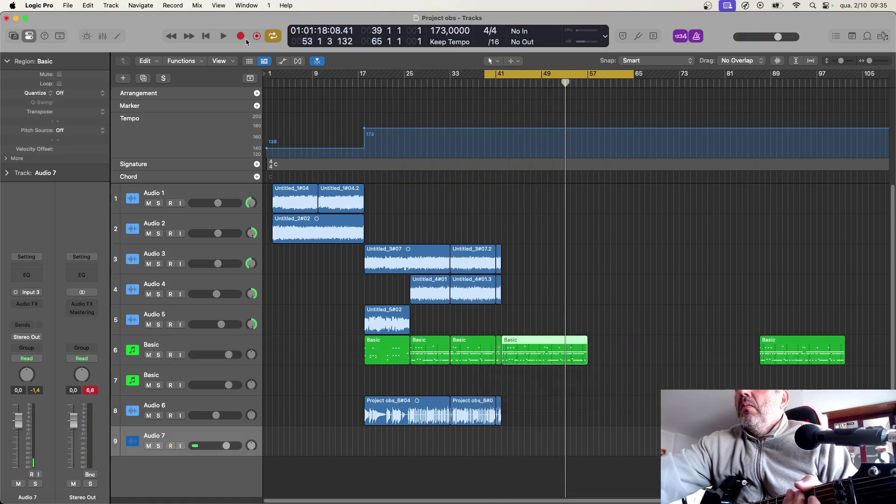
Record a new take on Audio 7 from bar 39 to about bar 59 and pan the track to -64
click(240, 37)
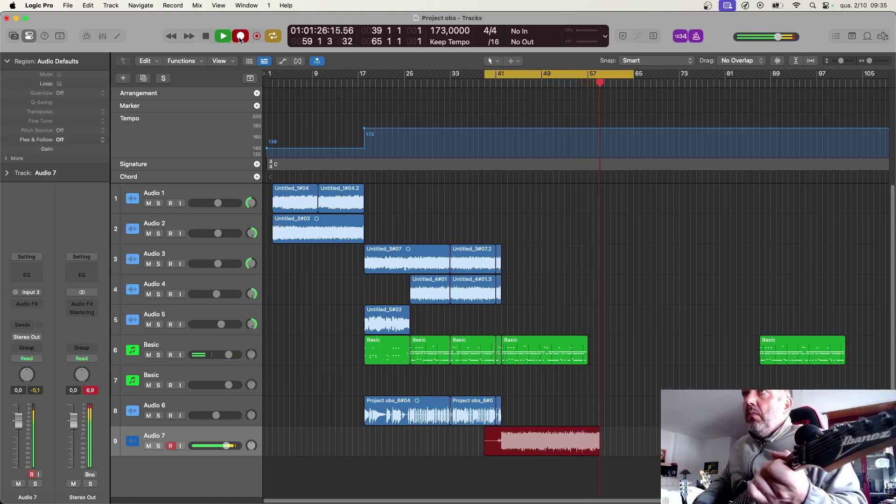
click(240, 37)
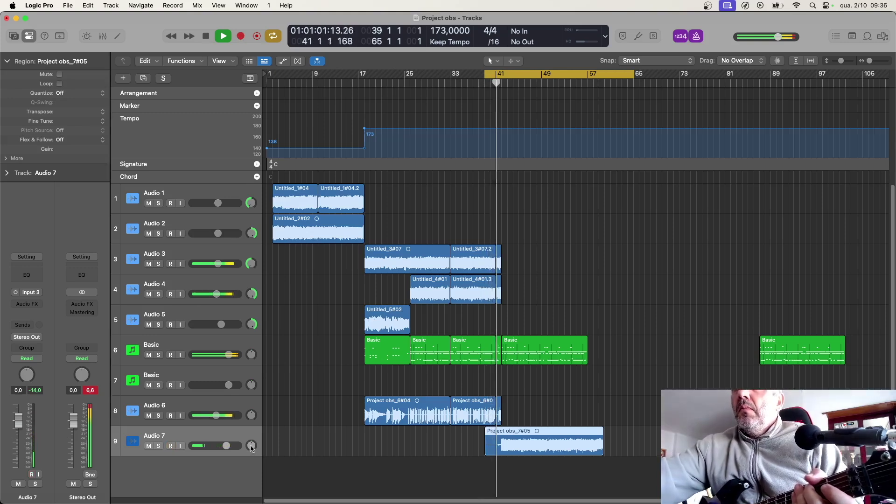
drag(251, 446, 251, 467)
click(171, 445)
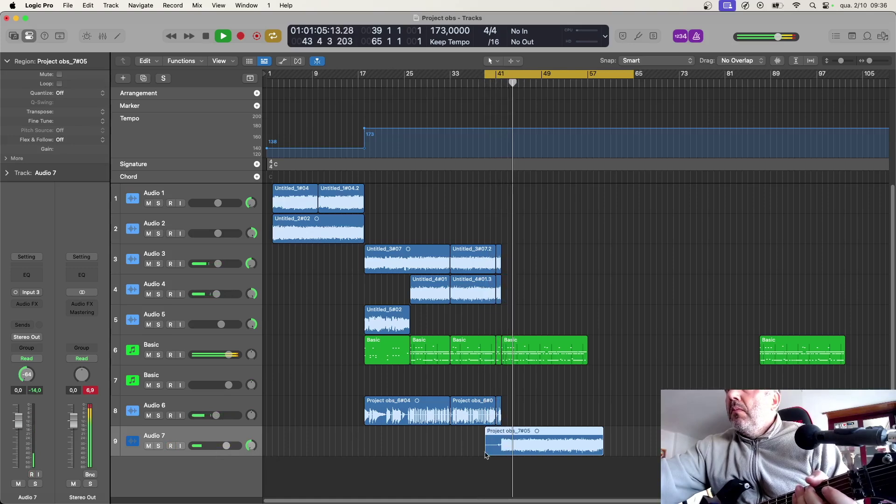
Trim the start of the new Audio 7 region to bar 42 and quantize the region to 1/1 Note
drag(489, 453, 502, 453)
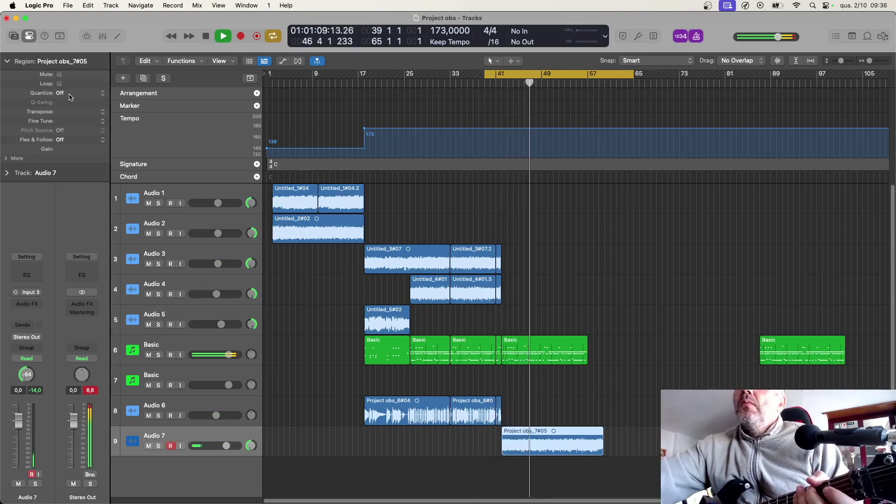
click(70, 94)
click(75, 109)
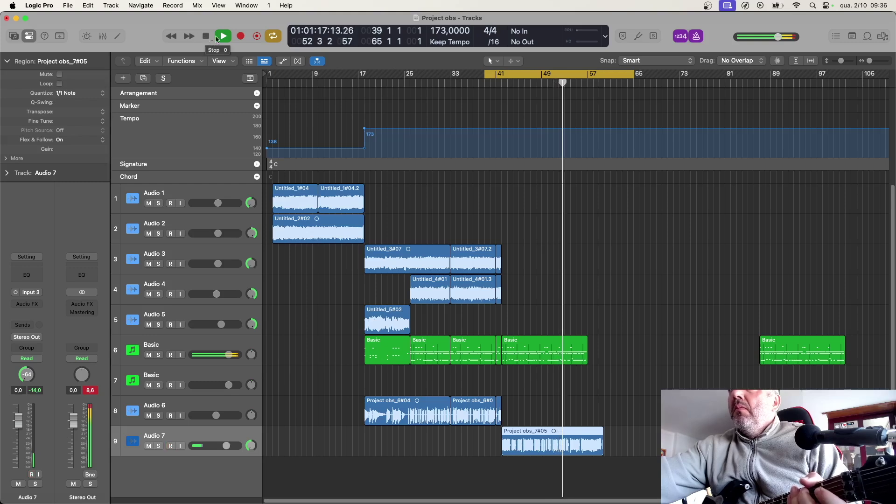
Set the cycle range to bars 42–60 and move the remaining detached Basic region on track 6 to bar 57
drag(483, 76, 501, 76)
drag(640, 82, 604, 75)
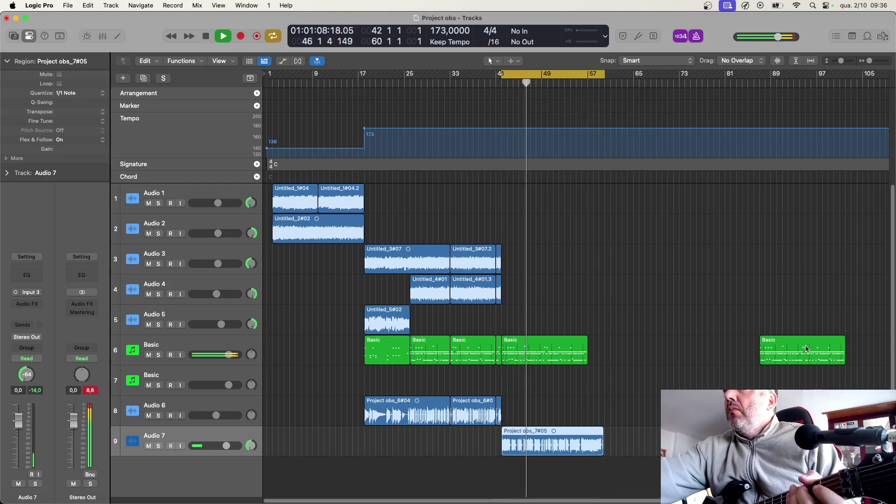
drag(805, 344, 625, 348)
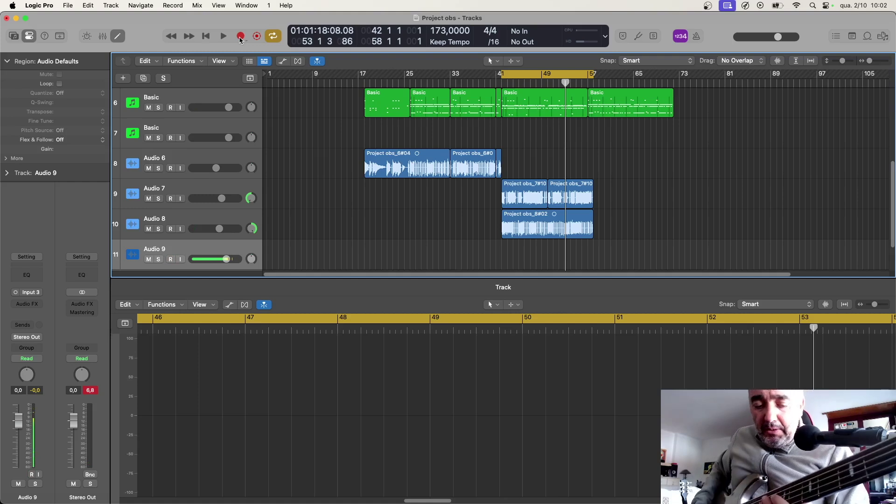
Record a take on Audio 9 from bar 42 to bar 58, abandoning the first attempt and recording again
click(240, 40)
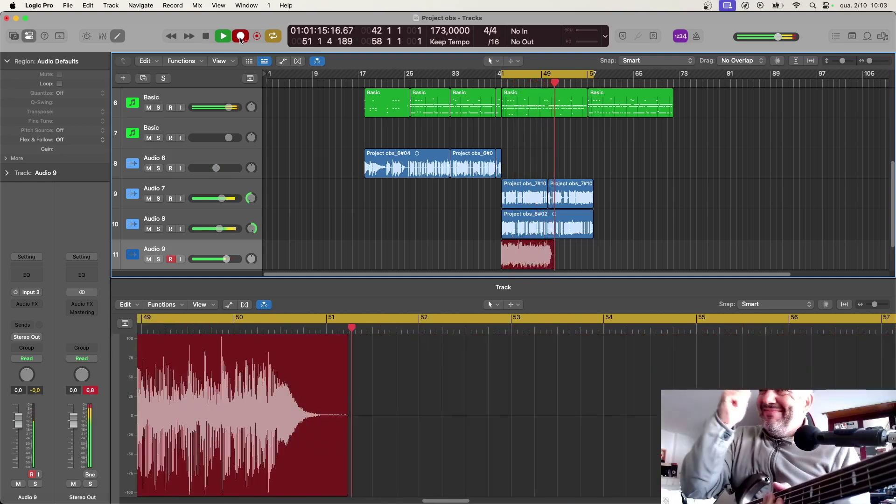
click(240, 38)
click(241, 38)
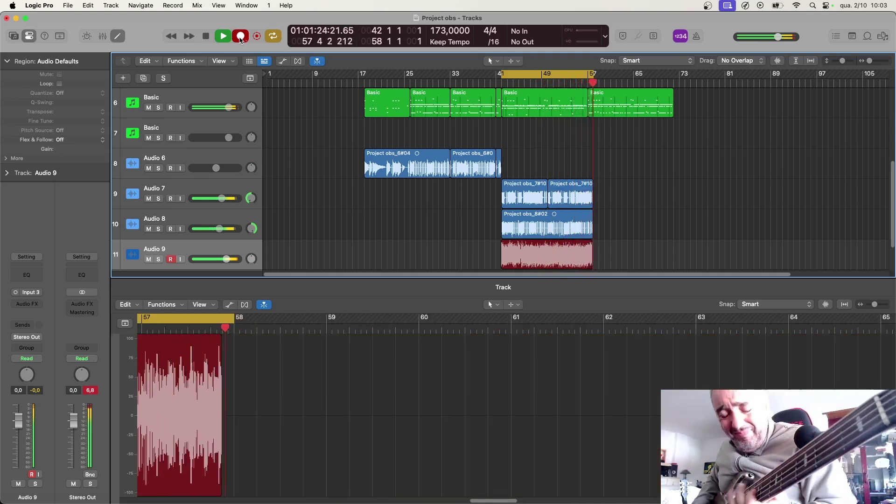
click(240, 37)
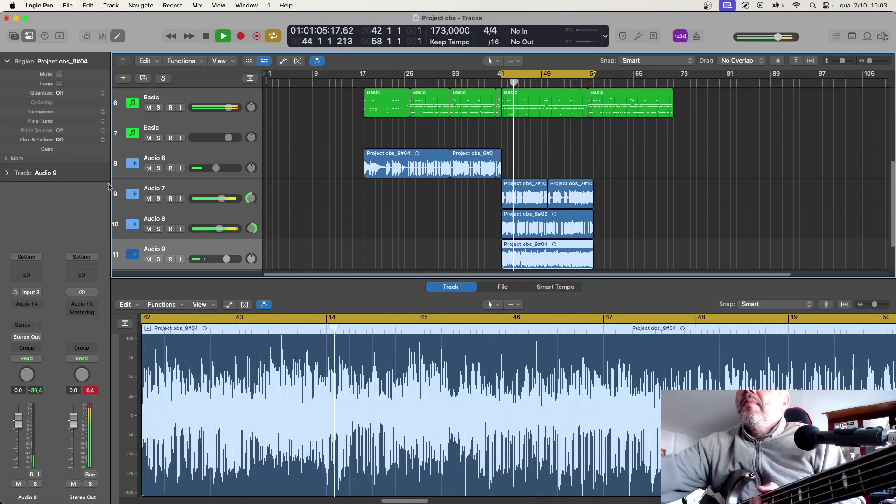
Lower the Audio 9 track volume to -3.8 dB during playback
click(171, 259)
click(171, 259)
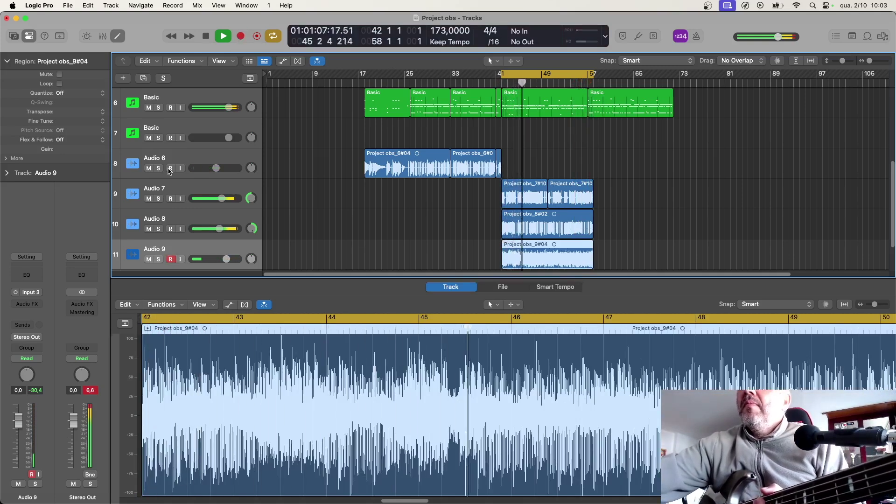
drag(227, 260, 222, 259)
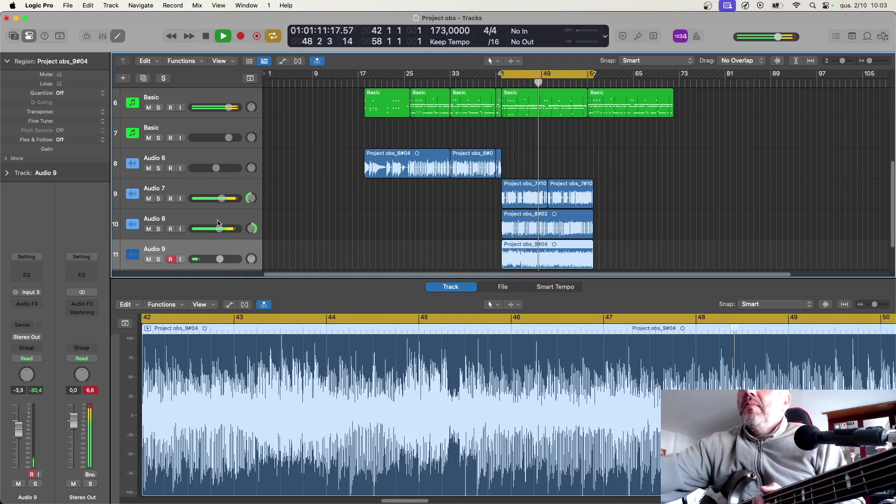
drag(223, 261, 219, 259)
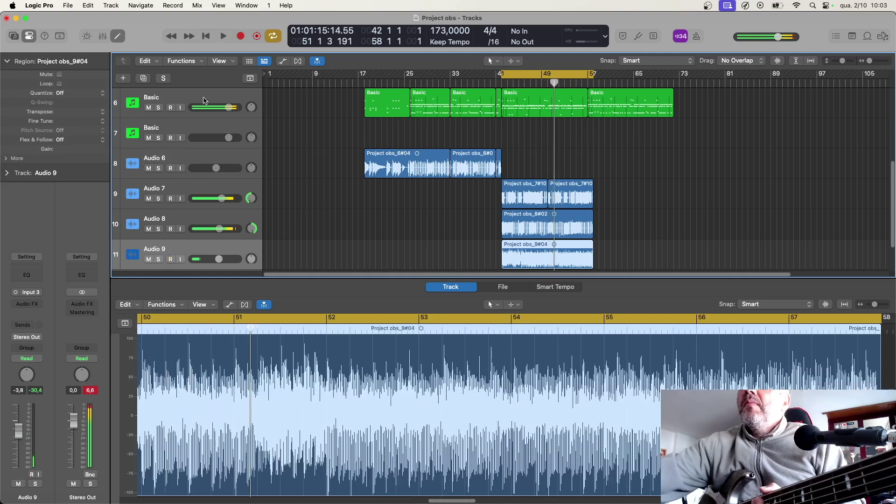
Audition Audio 9 in solo from the start of the cycle, set its volume to -3.5 dB, and turn solo off
key(ctrl+s)
click(502, 82)
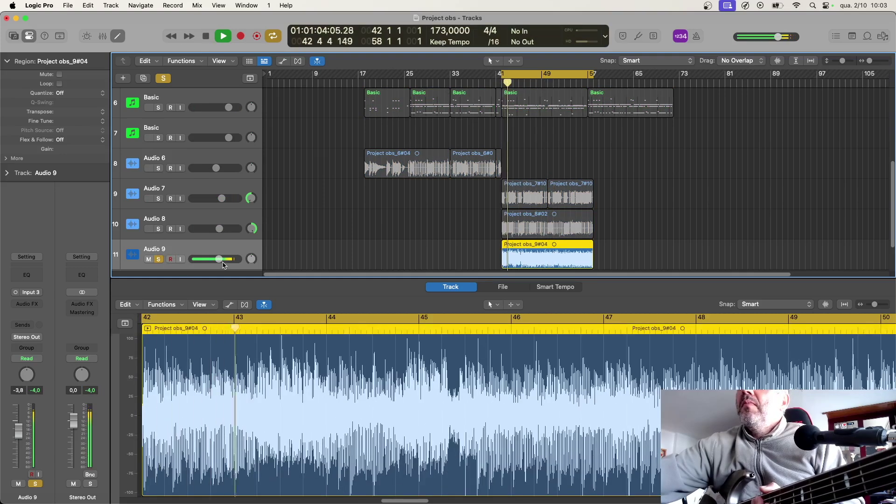
drag(219, 259, 219, 259)
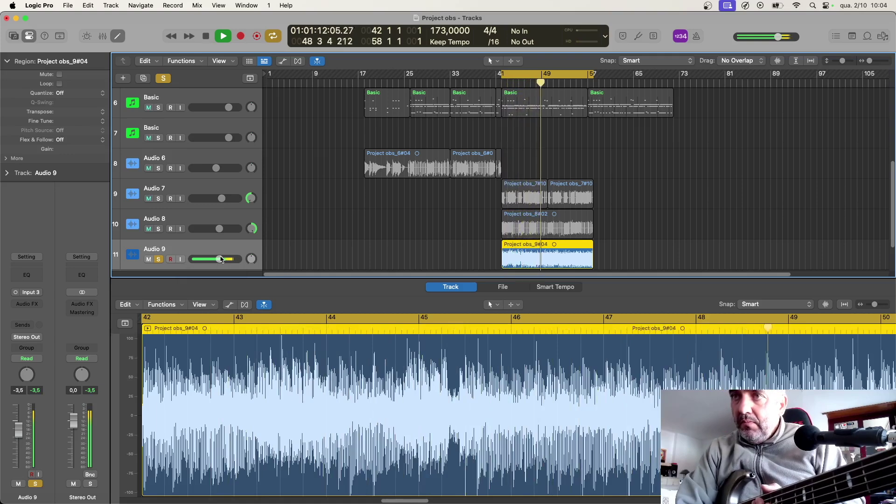
key(comma)
key(comma)
key(comma)
key(comma)
key(comma)
key(comma)
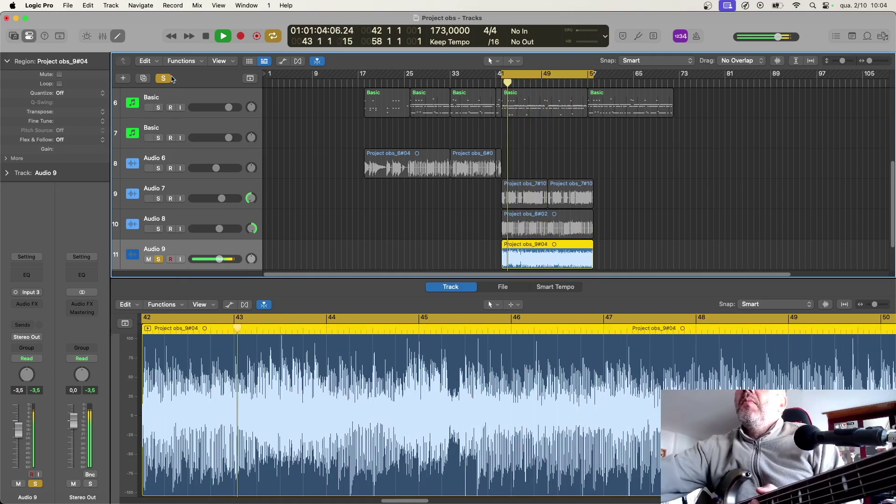
key(s)
Quantize the Audio 9 region to 1/1 Note and set the track volume to -3.8 dB
drag(220, 260, 219, 261)
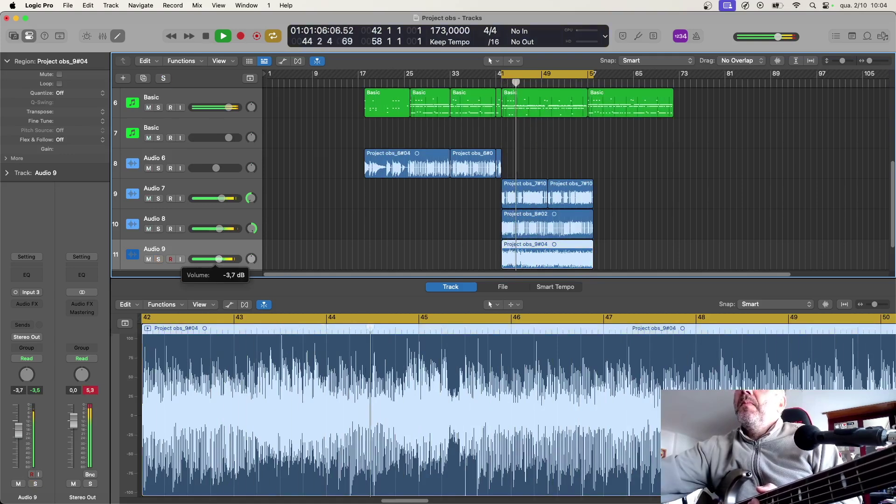
click(70, 93)
click(74, 109)
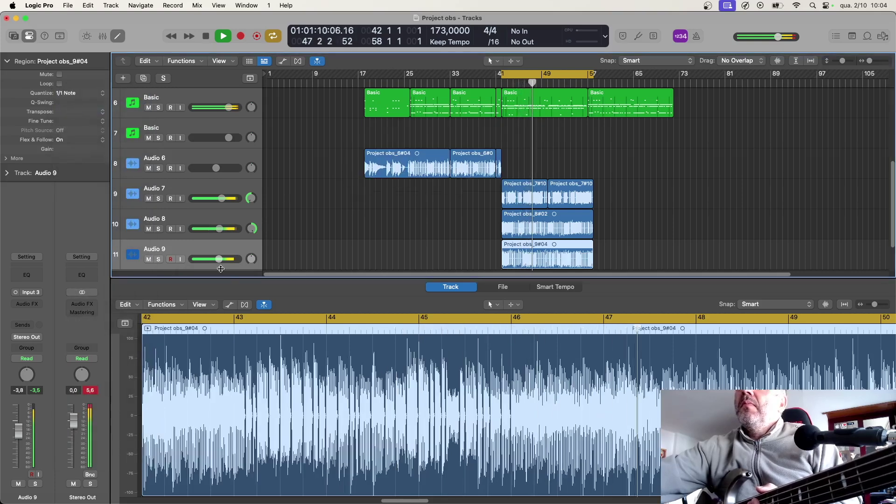
drag(218, 259, 218, 259)
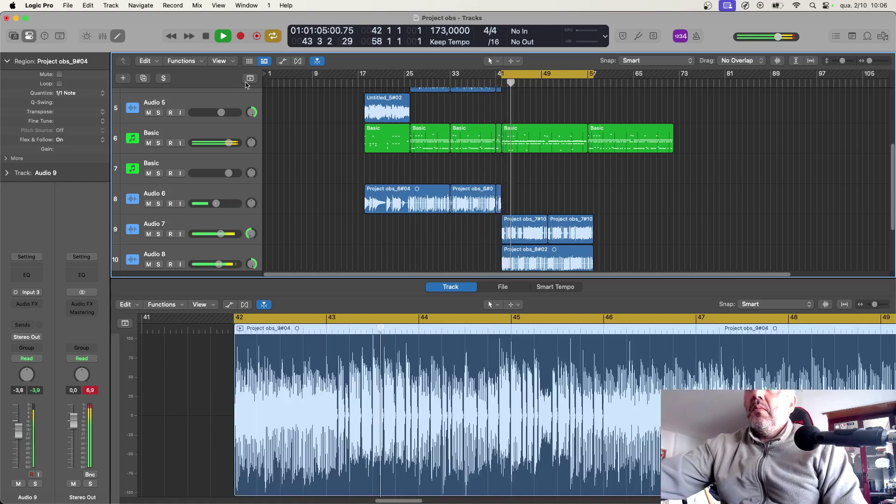
Lower the Audio 9 track volume to -5.6 dB against the full mix
scroll(280, 201, down, 2)
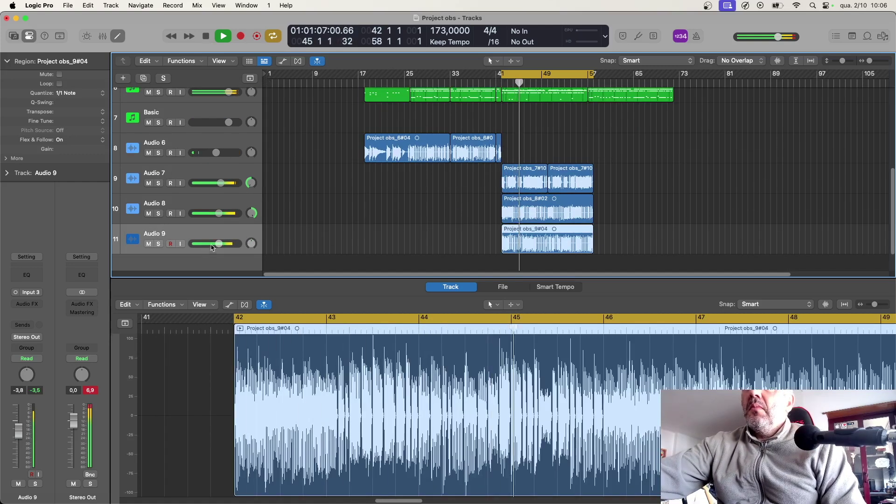
drag(219, 243, 216, 243)
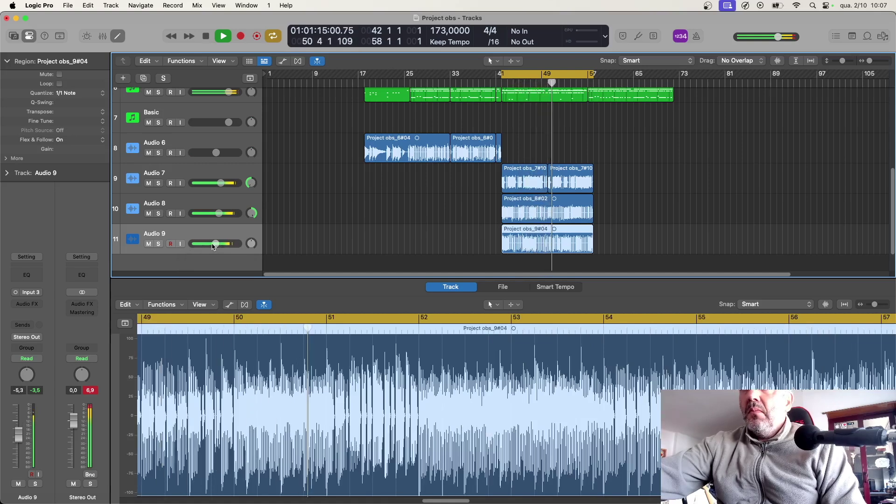
drag(208, 246, 207, 246)
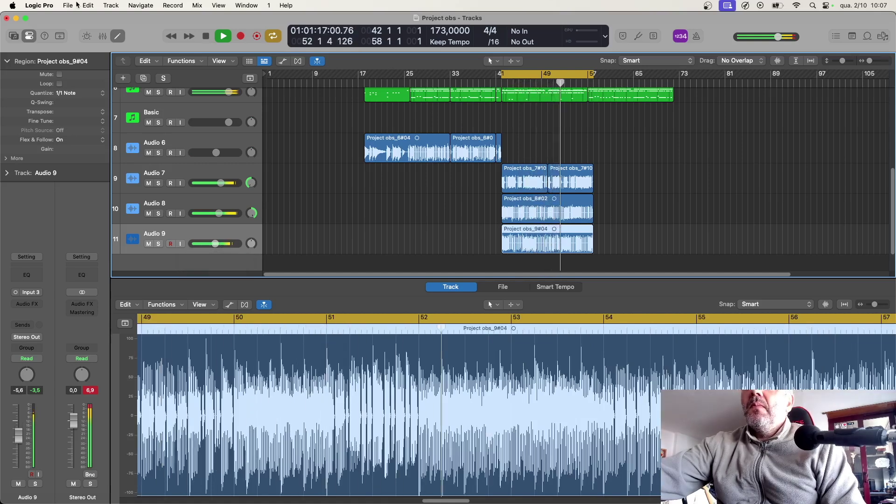
Save the project and stop playback
click(68, 5)
click(73, 88)
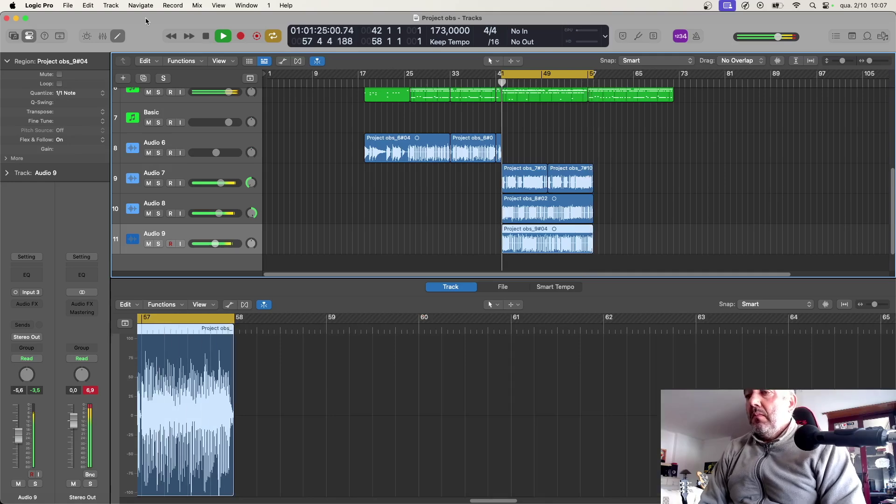
key(space)
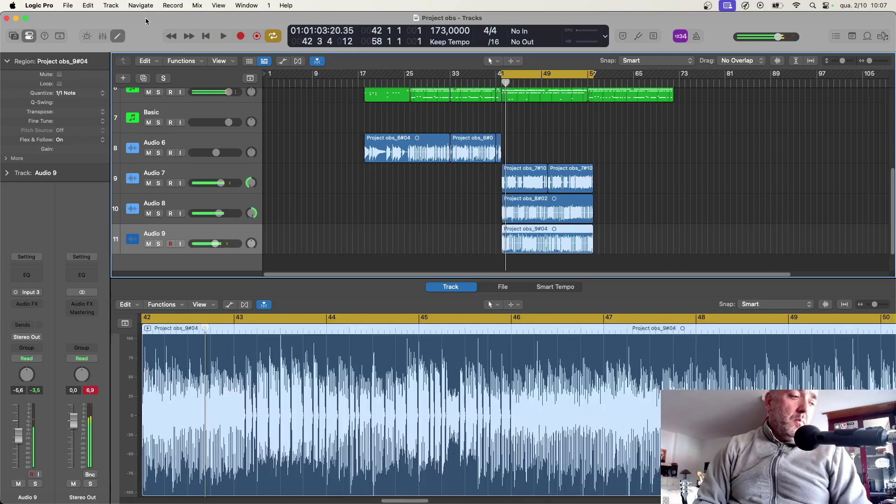